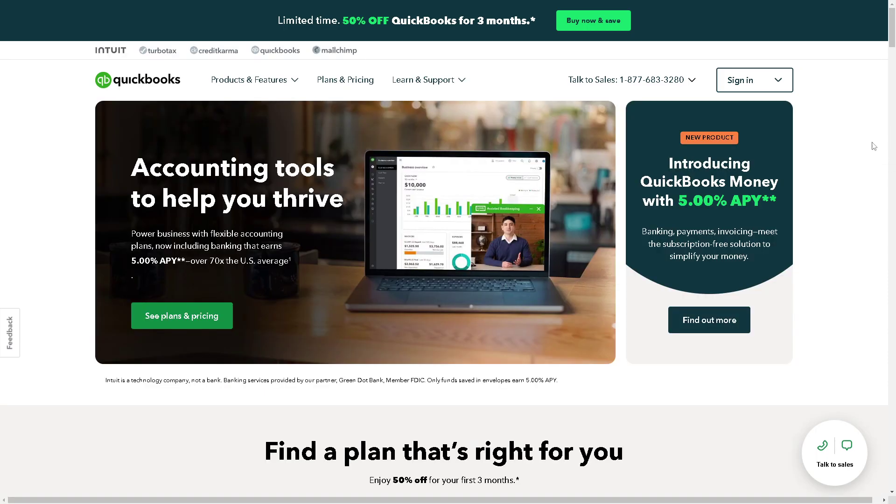
Step: Pick the Simple Start plan and add Payroll Core, totalling $37.50/mo at checkout
click(782, 89)
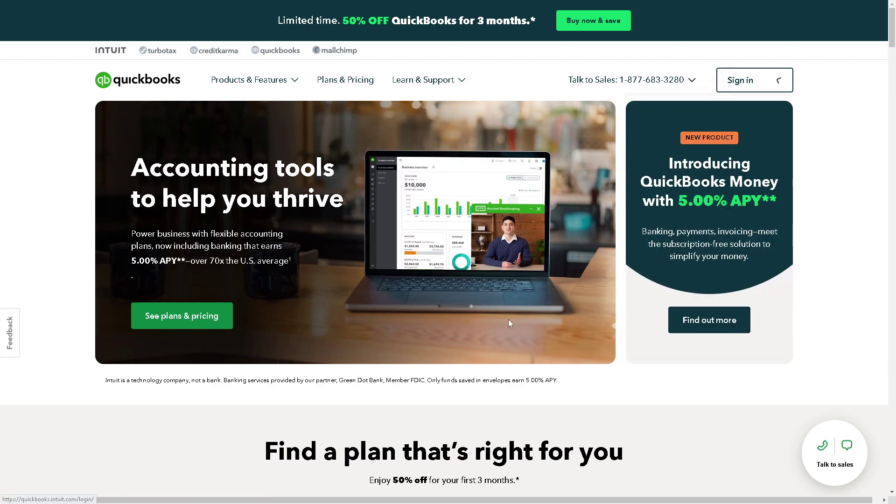
scroll(271, 392, down, 2)
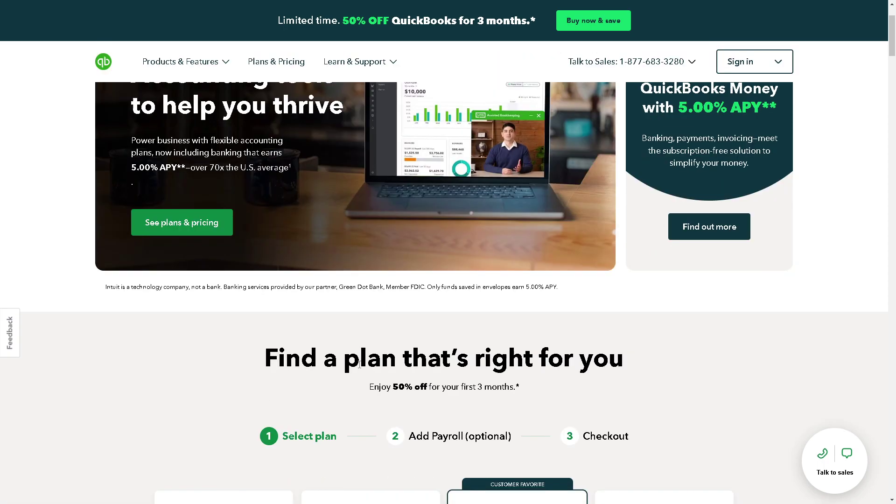
scroll(266, 374, down, 3)
scroll(314, 374, down, 2)
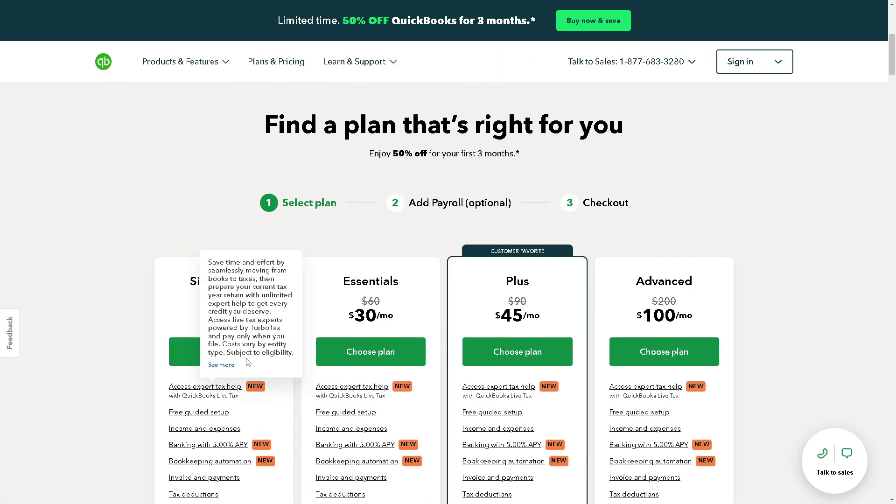
click(184, 354)
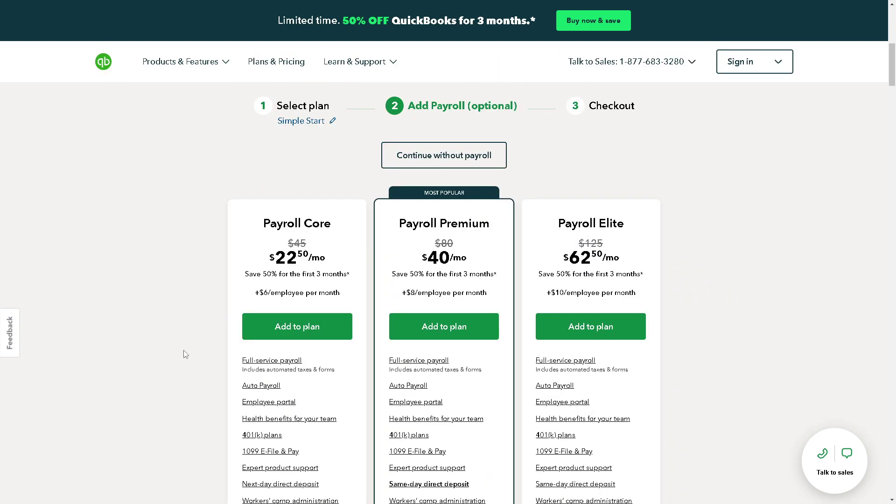
click(262, 331)
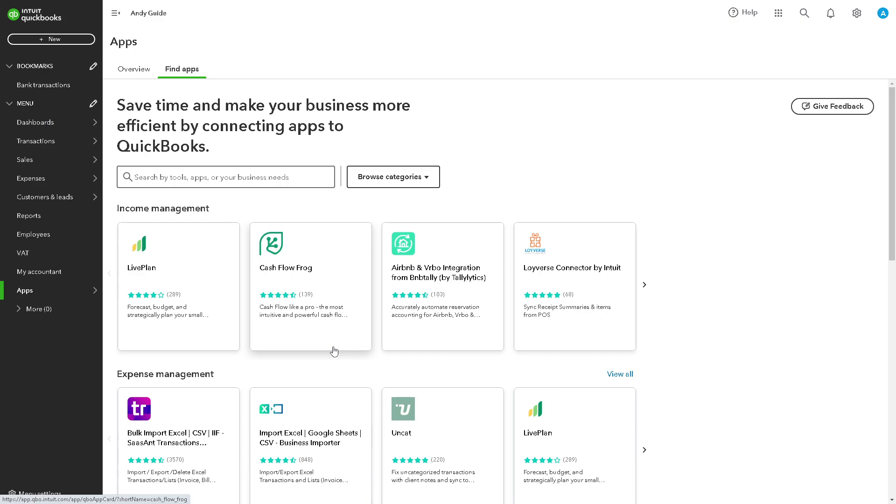
Step: Scroll the app categories down to Time tracking and Invoicing, showing TIMESHEETS.COM and Connecteam
scroll(322, 360, down, 2)
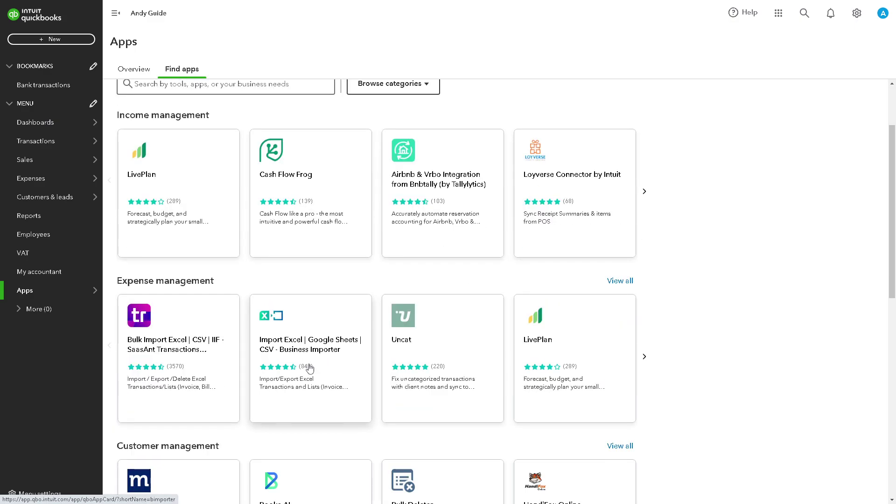
scroll(312, 368, down, 2)
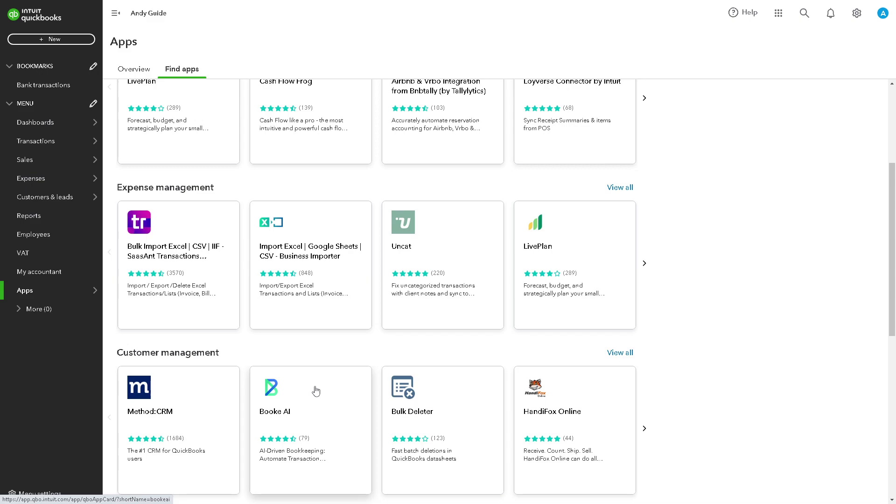
scroll(316, 391, down, 1)
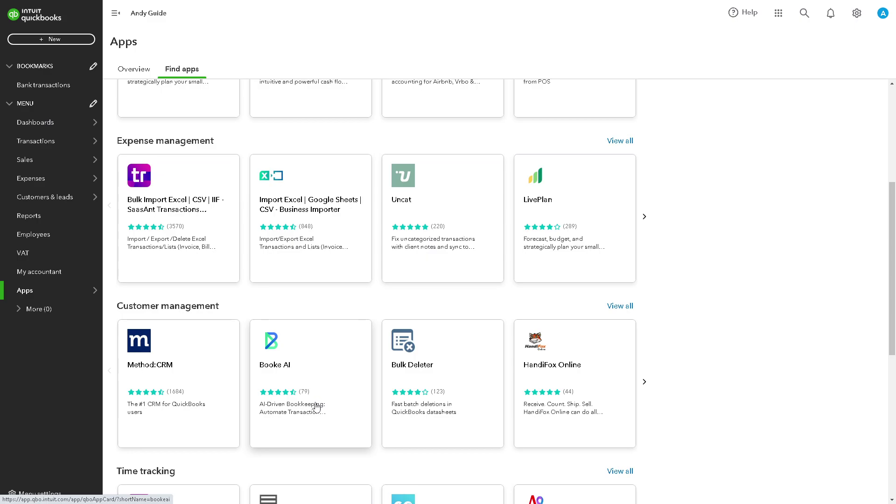
scroll(316, 406, down, 2)
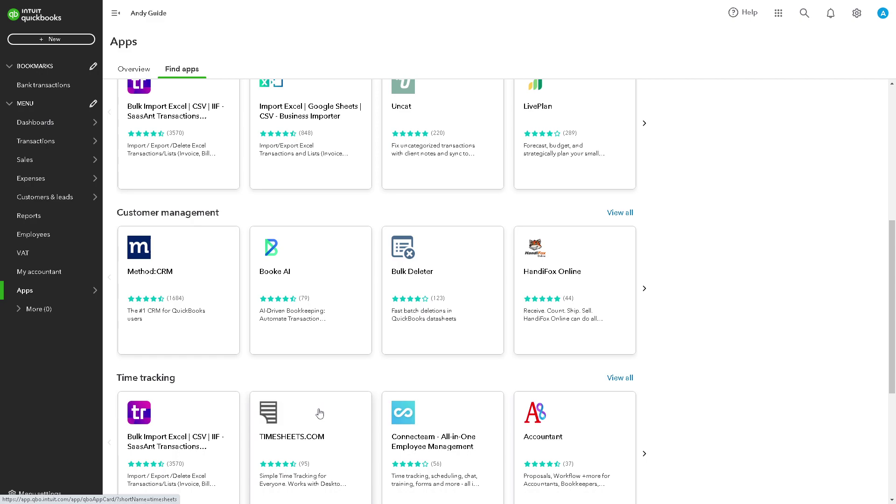
scroll(319, 414, down, 1)
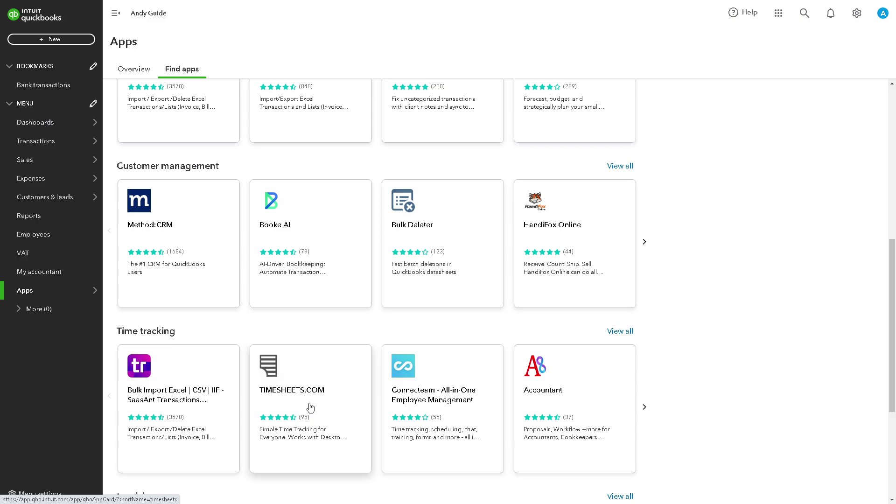
scroll(310, 408, down, 2)
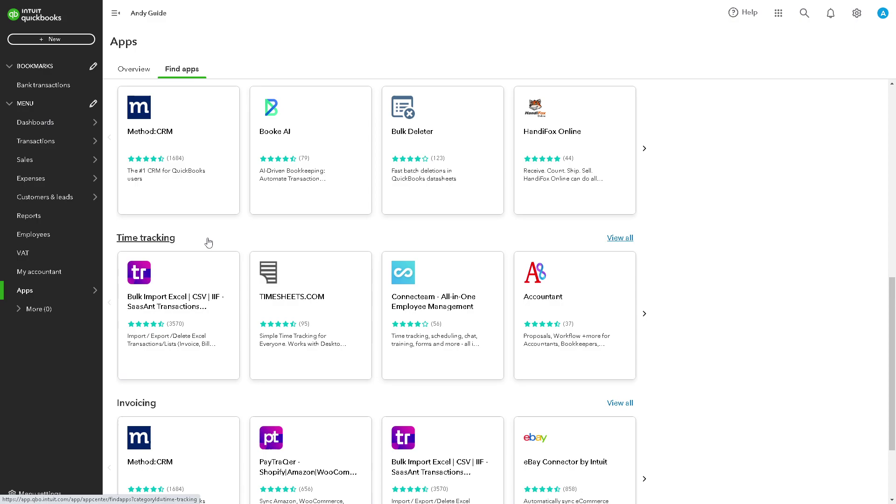
Step: Start a new Transfer from the + New menu's Other section
click(55, 40)
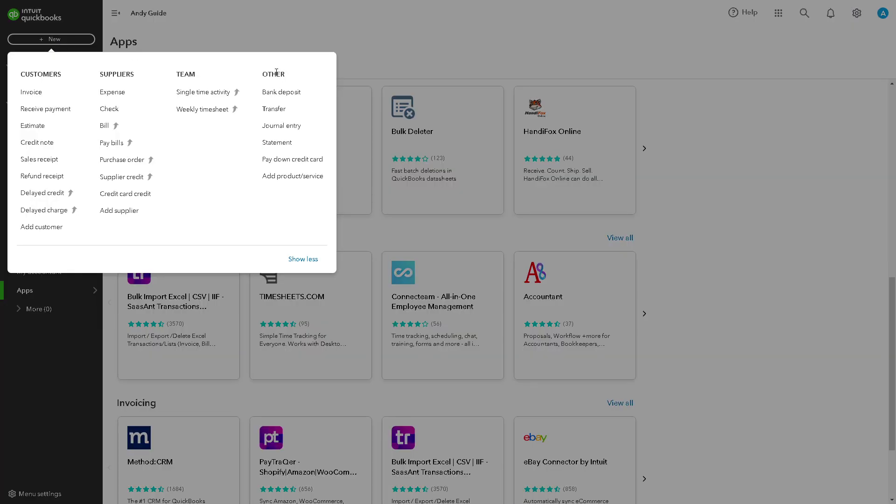
click(276, 112)
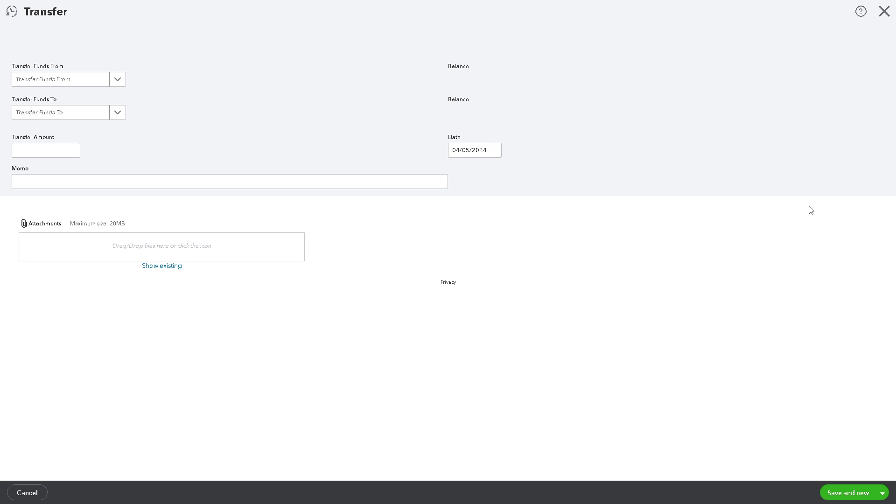
Step: Choose Bank as the From account and Credit Card as the To account
click(118, 81)
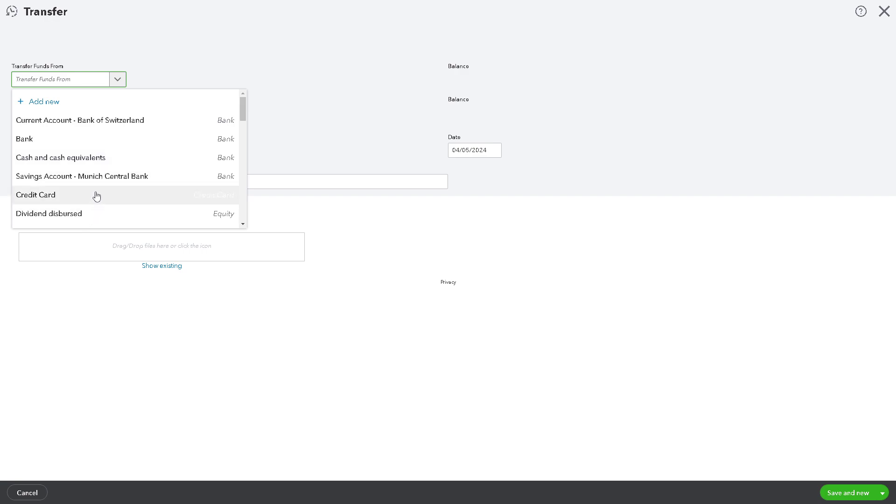
click(86, 146)
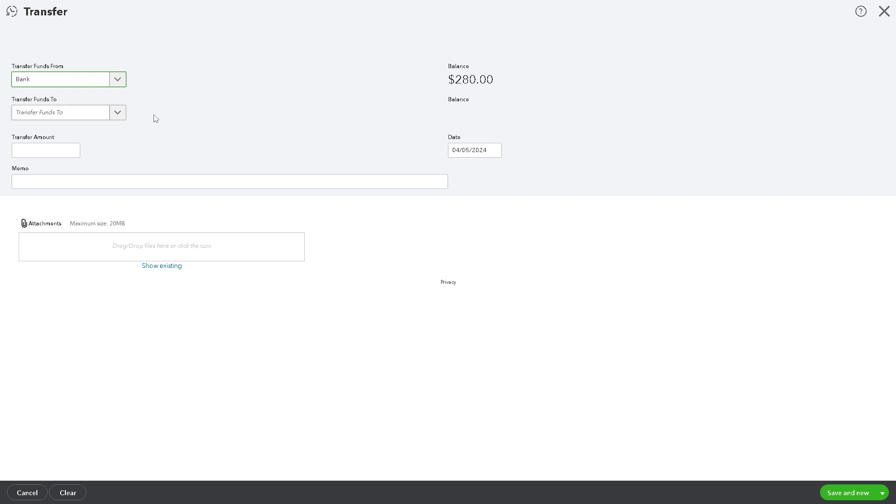
click(120, 114)
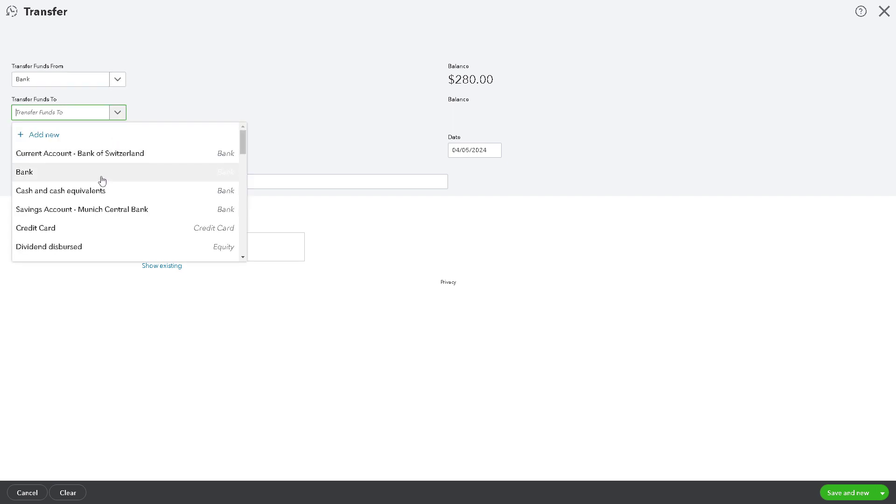
click(80, 230)
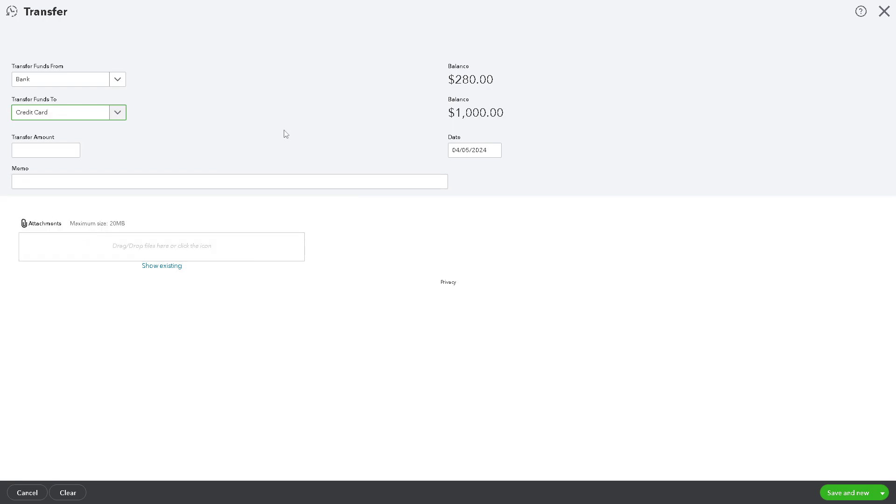
click(72, 150)
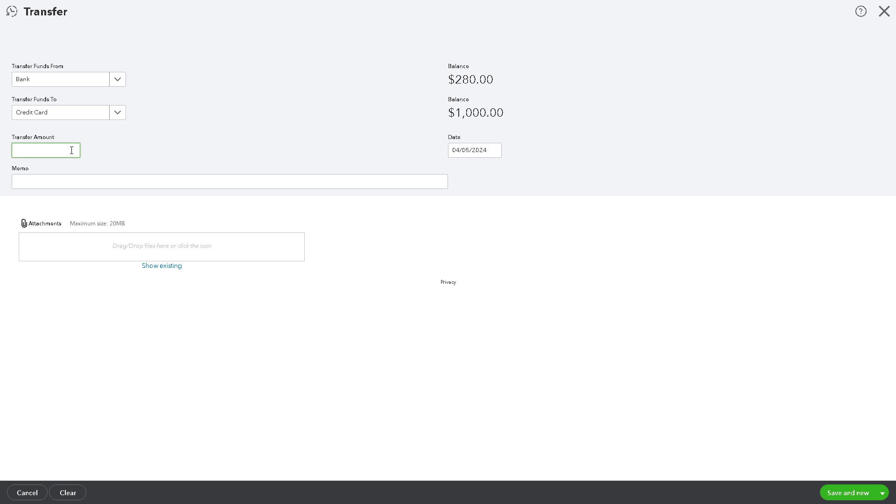
Step: Enter a transfer amount of 100.00
text(0)
drag(66, 151, 112, 158)
text(10)
key(Tab)
Step: Add the memo 'how to transfer funds between accounts In Quickbooks Online' and save with Save and new
click(188, 181)
text(how to transfer funds between accounts  In Quickbooks Online)
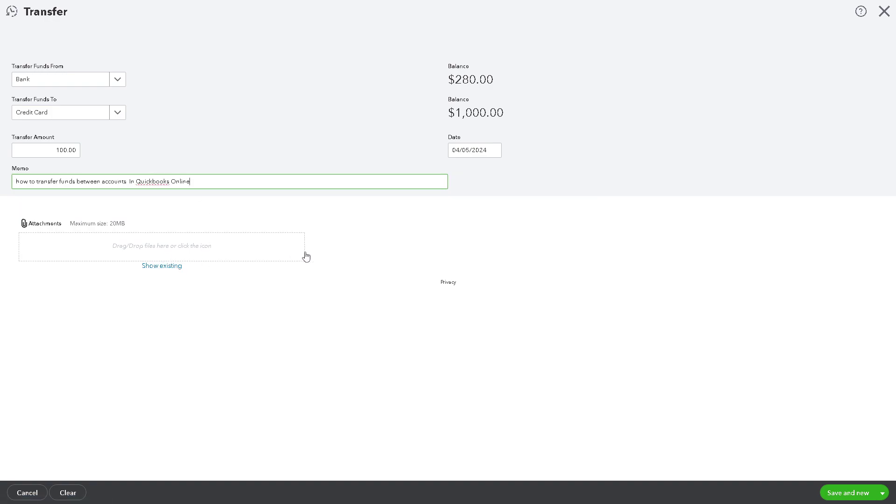
click(599, 230)
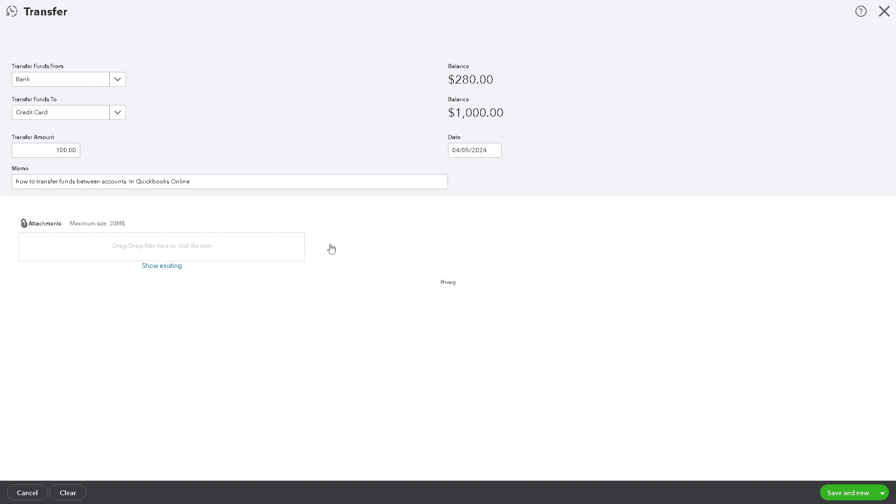
click(839, 496)
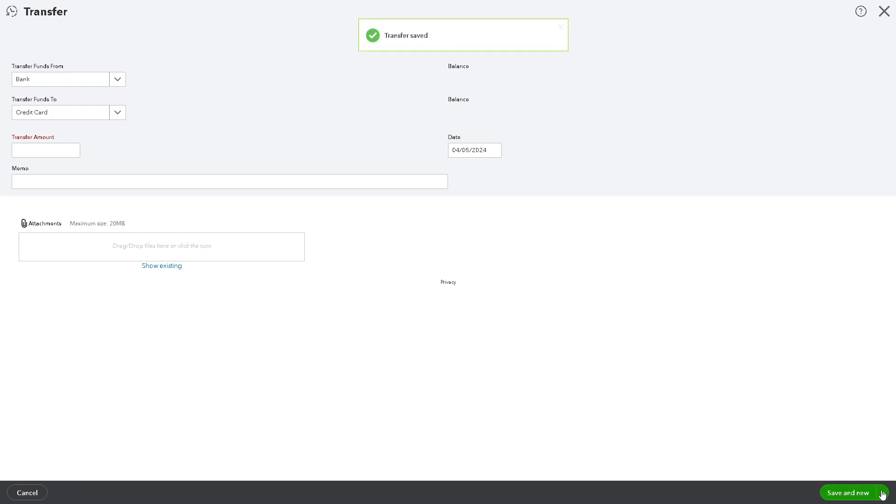
Step: Close the transfer form and go to the Chart of accounts
click(884, 11)
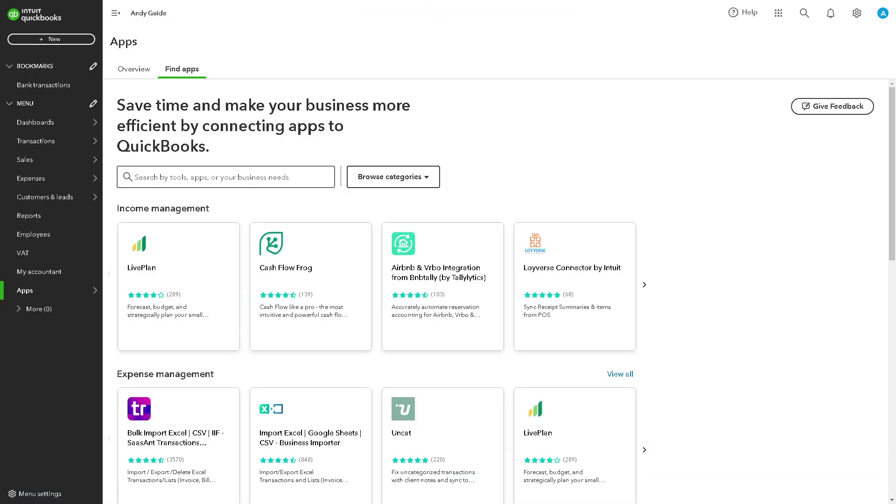
mouse_move(36, 141)
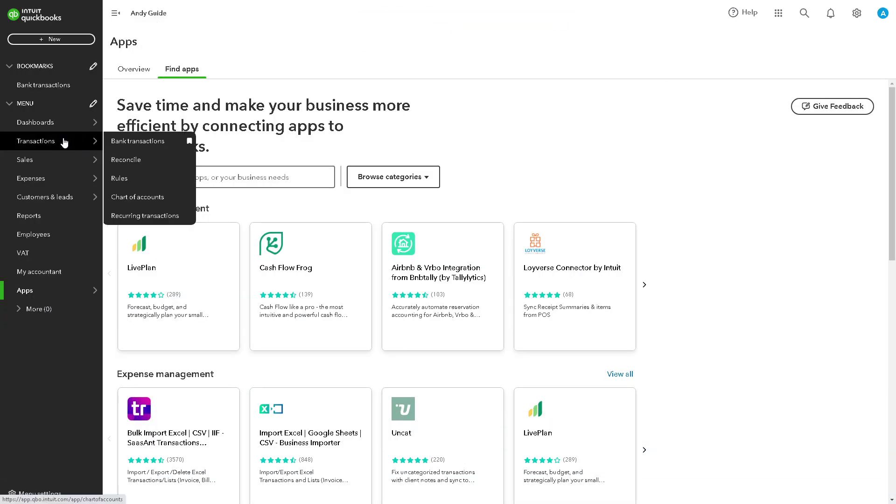
click(143, 201)
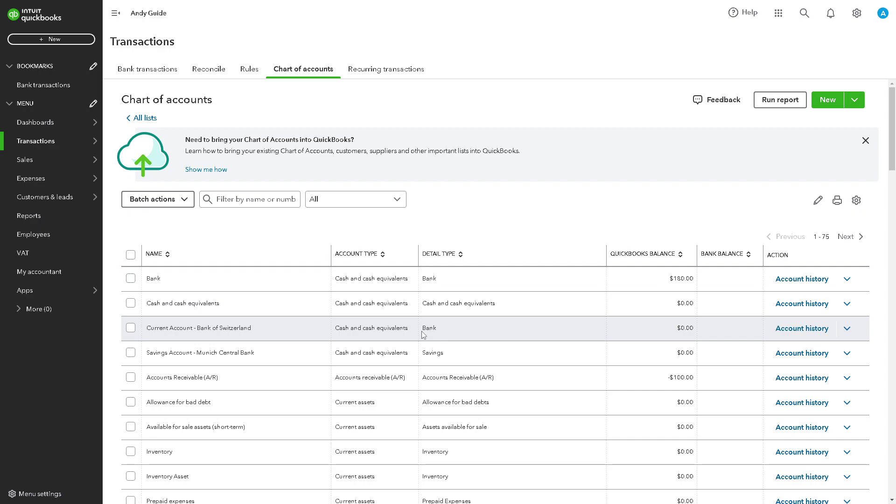
scroll(424, 335, down, 1)
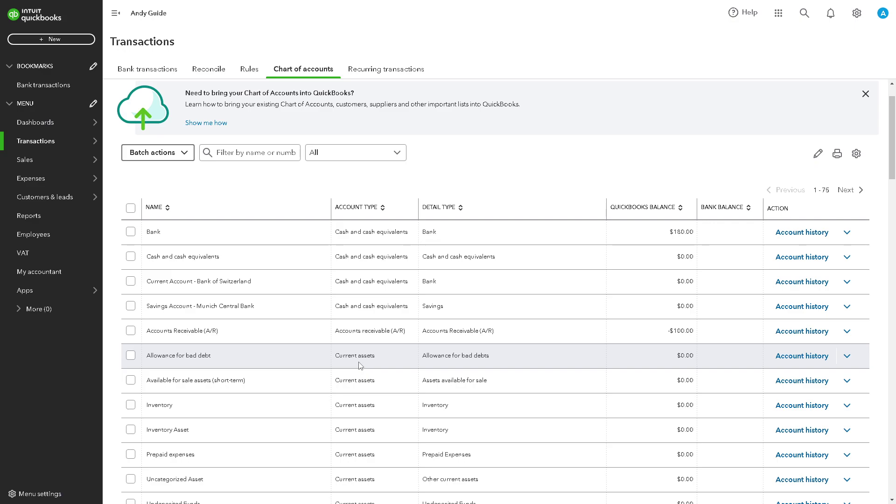
scroll(360, 365, down, 2)
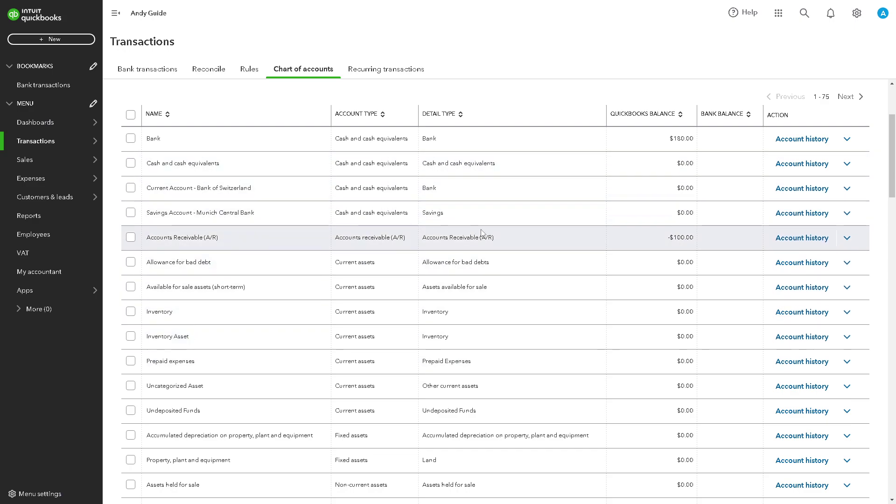
Step: Scroll through the accounts and back up, checking Bank at $180.00 and Credit Card at $900.00
scroll(672, 224, down, 3)
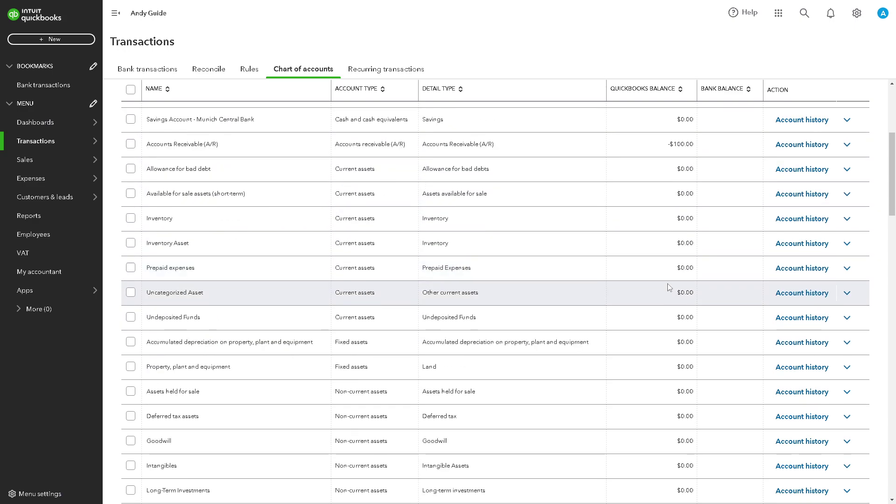
scroll(665, 303, down, 2)
scroll(660, 373, down, 2)
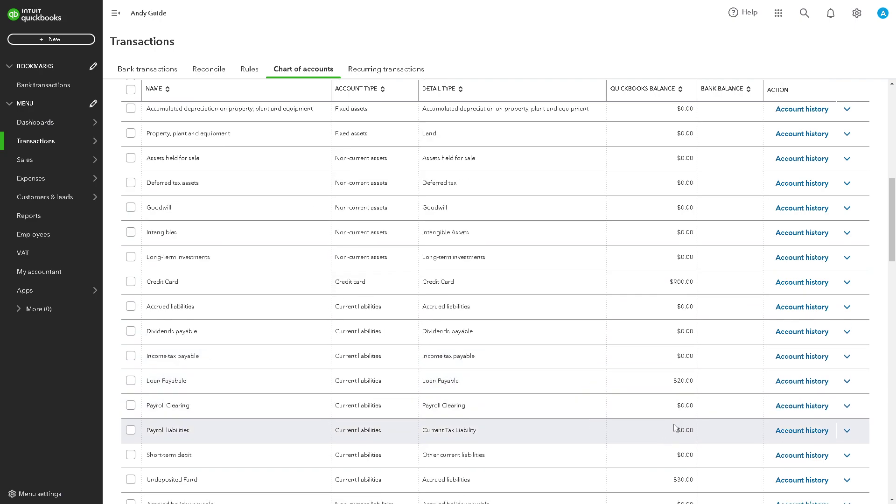
scroll(438, 462, down, 2)
scroll(513, 459, down, 2)
scroll(569, 460, down, 1)
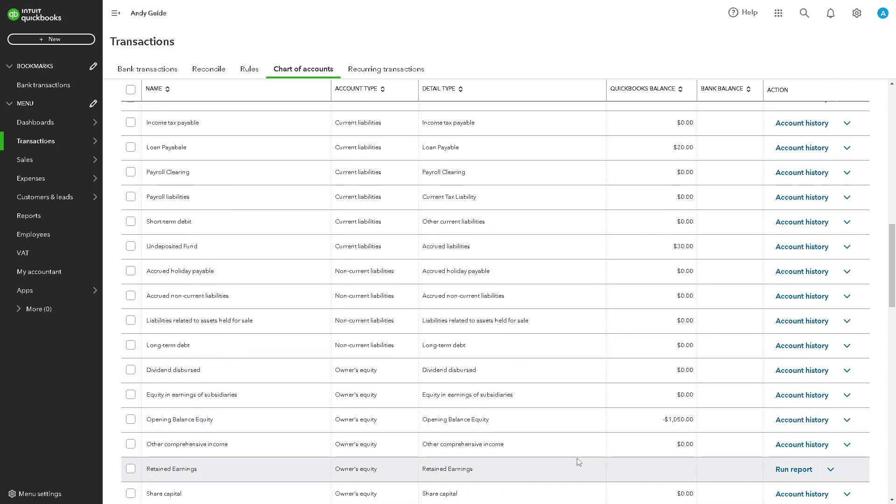
scroll(621, 420, down, 2)
scroll(598, 403, down, 1)
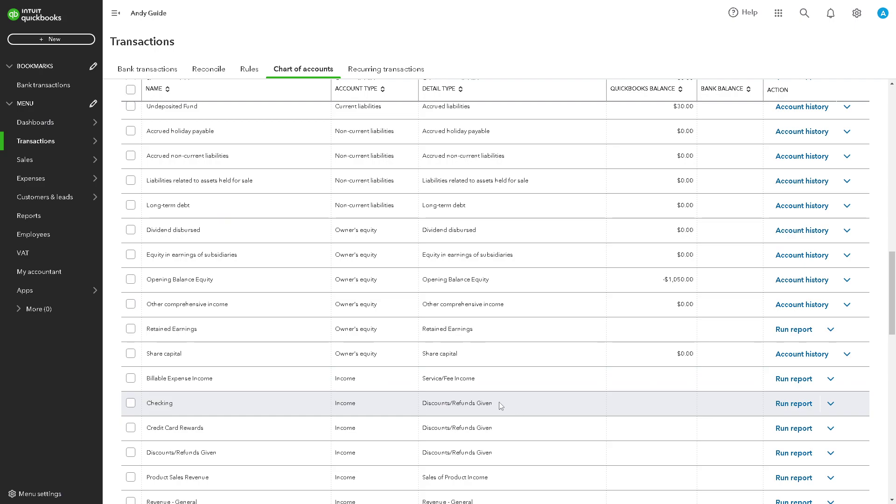
scroll(485, 392, up, 7)
scroll(456, 375, up, 5)
scroll(457, 375, up, 3)
scroll(438, 382, up, 3)
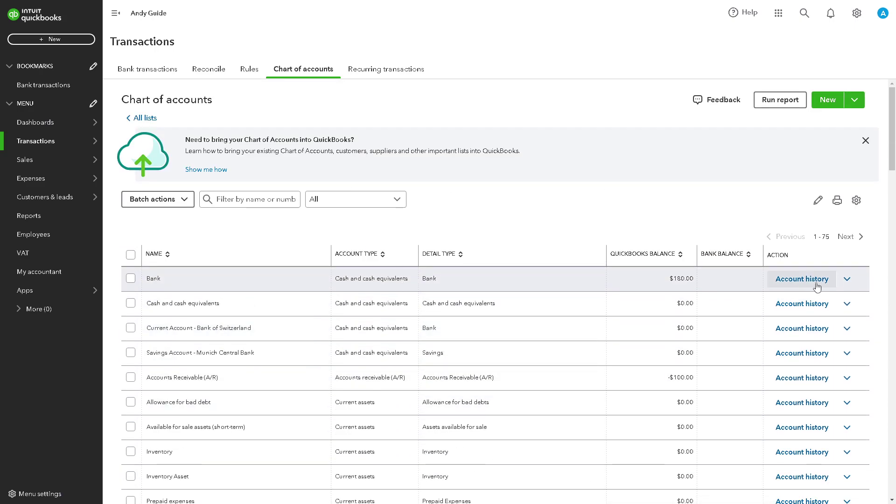
Step: Start connecting the Bank account to Independence Bank, then cancel the sign-in with Escape
click(848, 281)
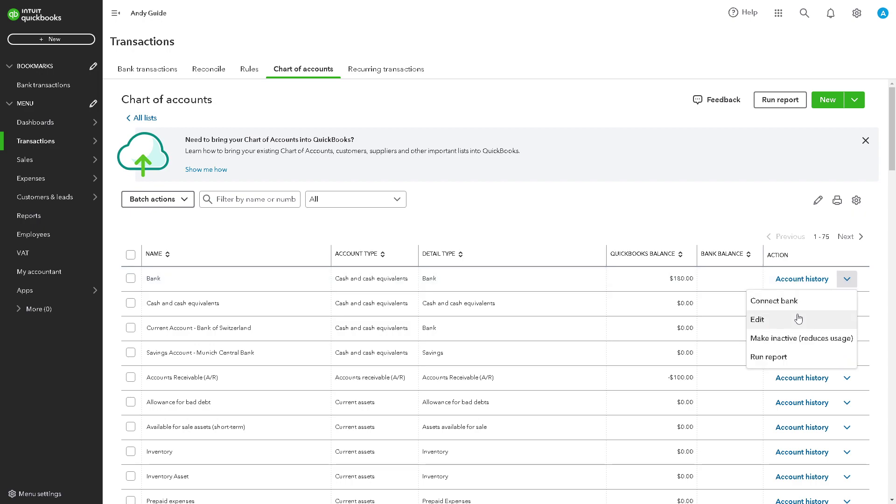
click(760, 304)
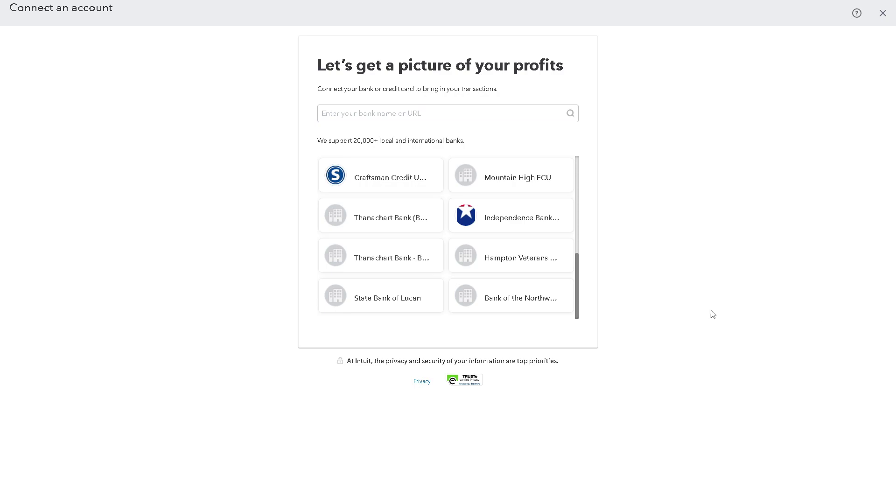
click(519, 226)
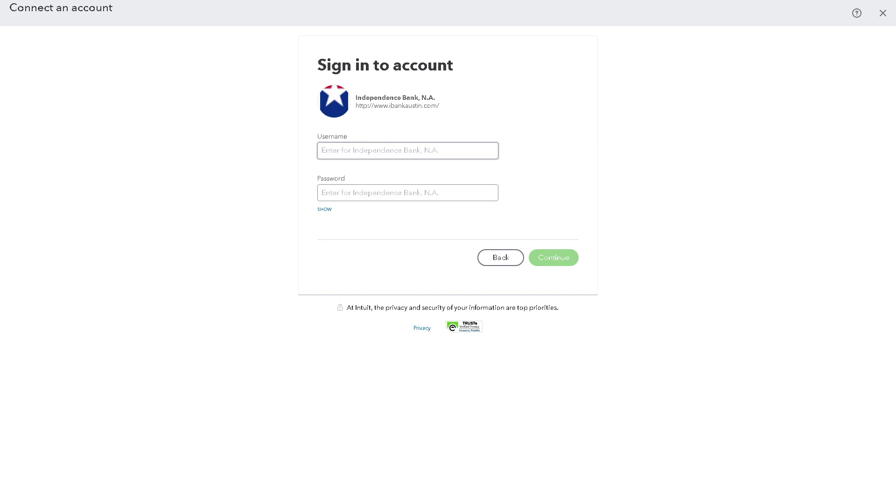
key(Escape)
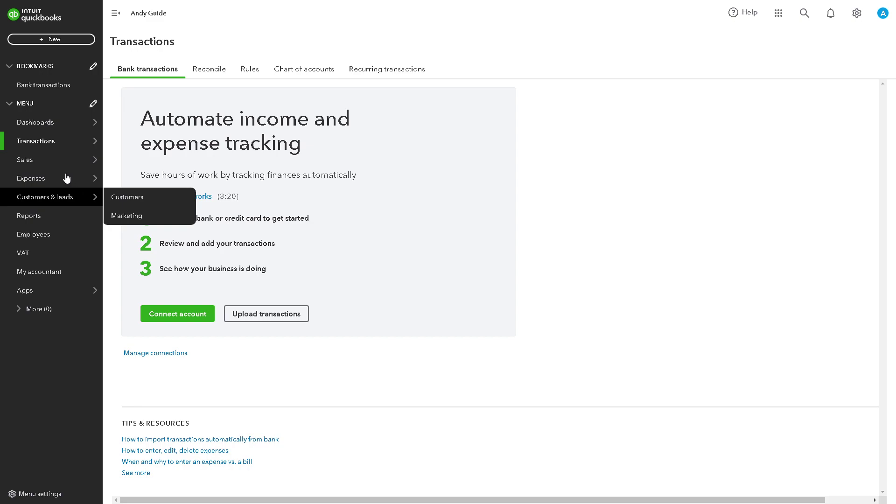
Step: Go to Bank transactions under Bookmarks in the left navigation
click(50, 85)
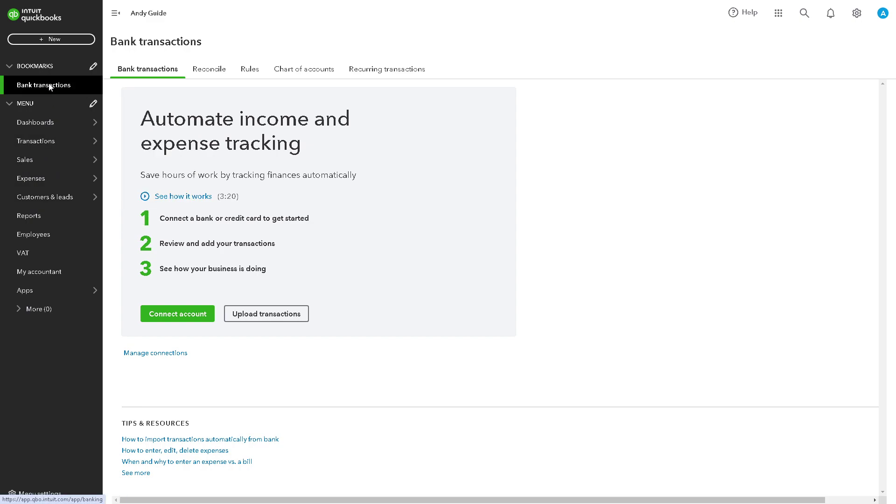